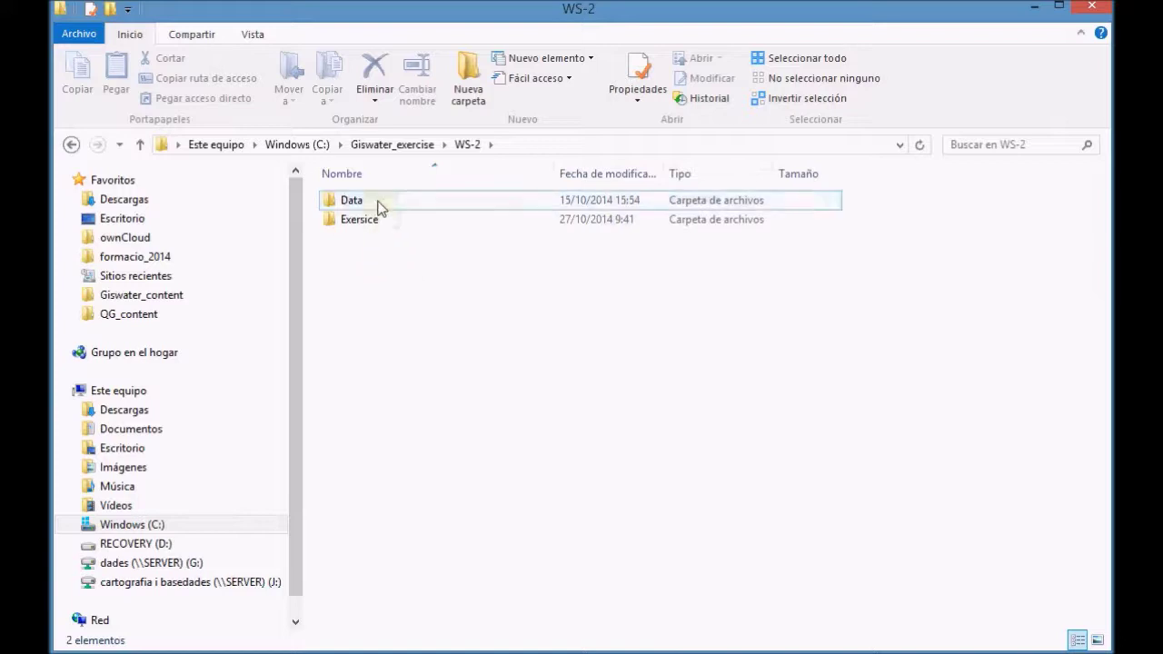
Open info_patterns.ods from the Data\WS folder in LibreOffice Calc
double_click(377, 203)
double_click(380, 218)
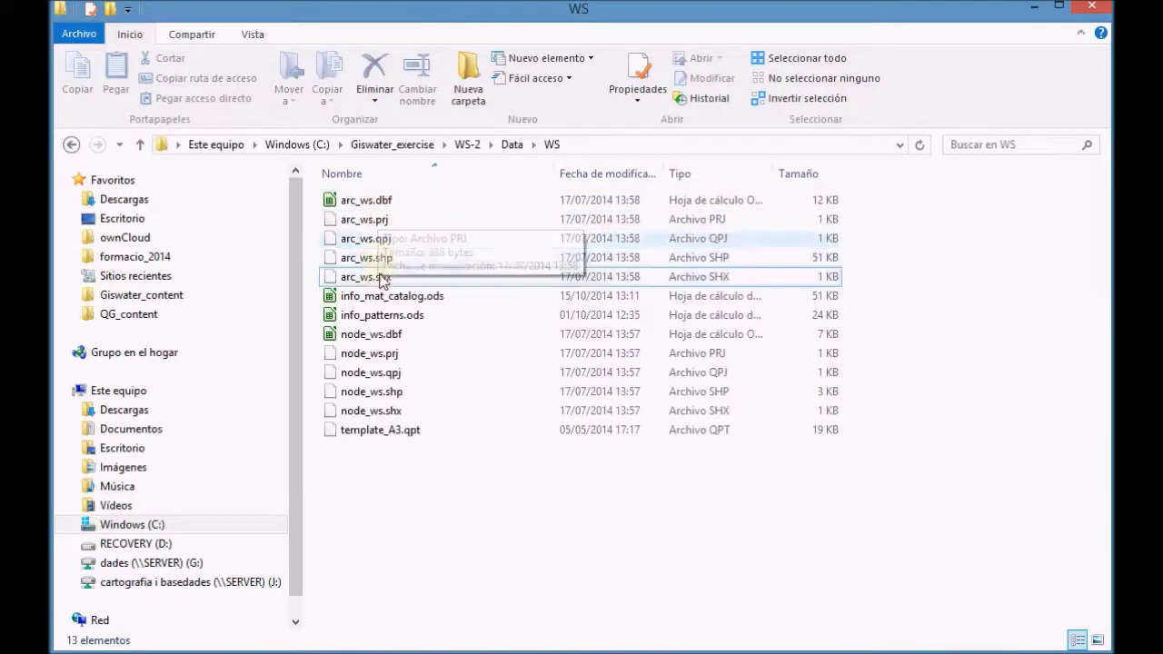
click(375, 318)
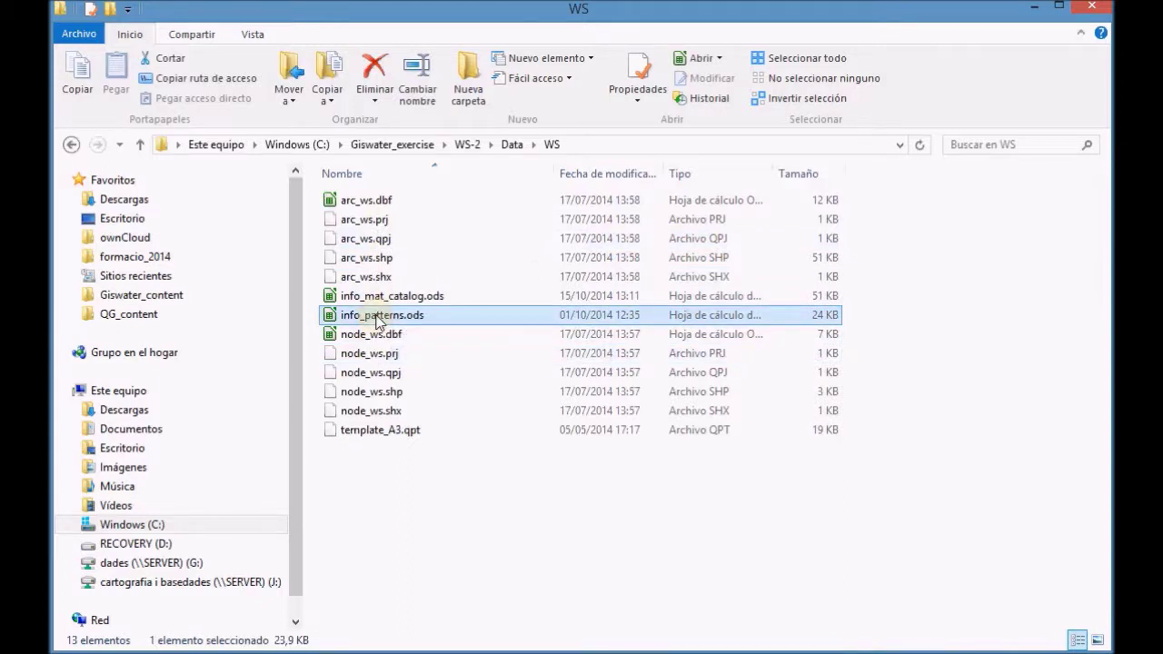
double_click(375, 317)
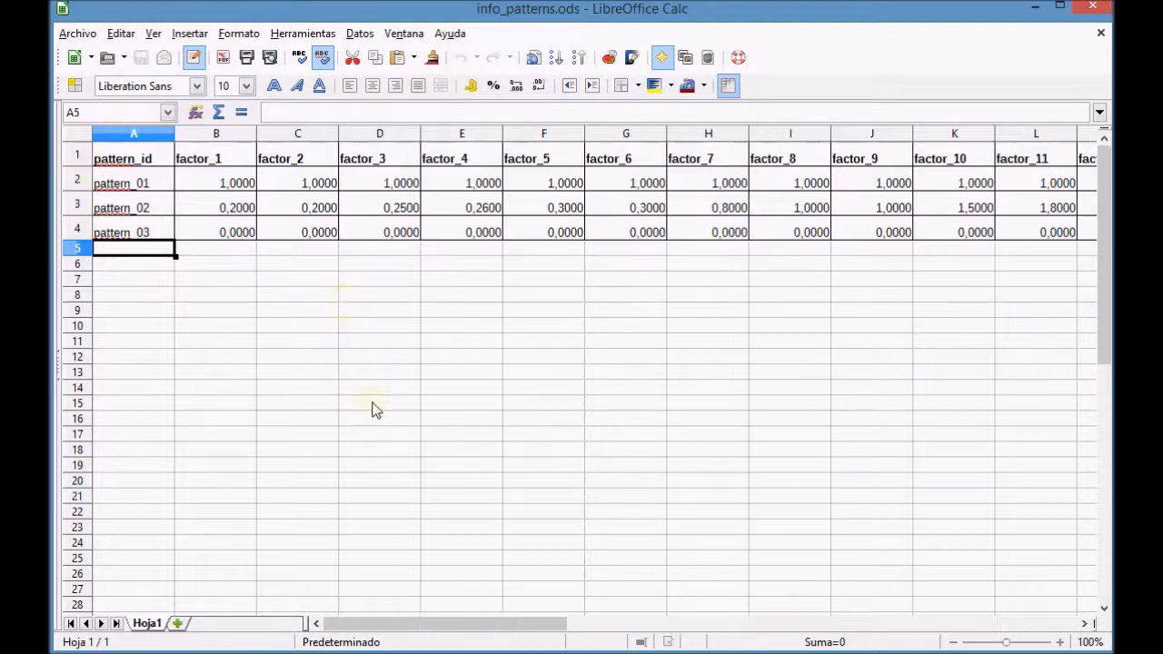
Read the factor values of pattern_01 to pattern_03, then minimize LibreOffice Calc
mouse_move(411, 634)
mouse_down()
mouse_move(738, 621)
mouse_move(405, 627)
mouse_up()
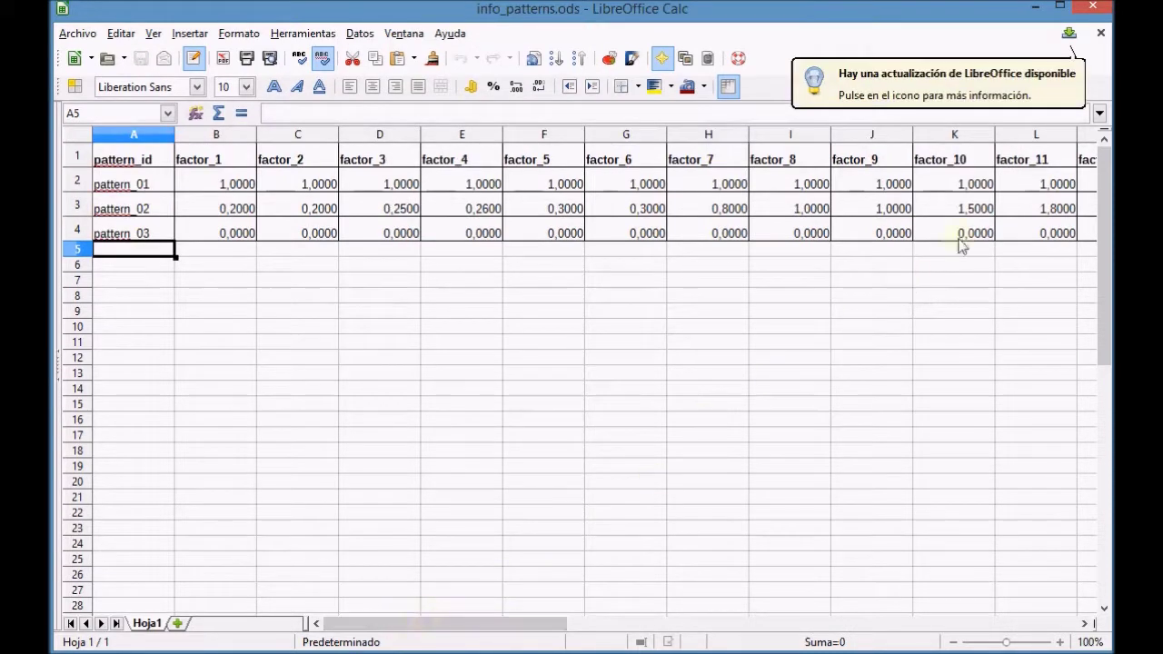
click(1037, 7)
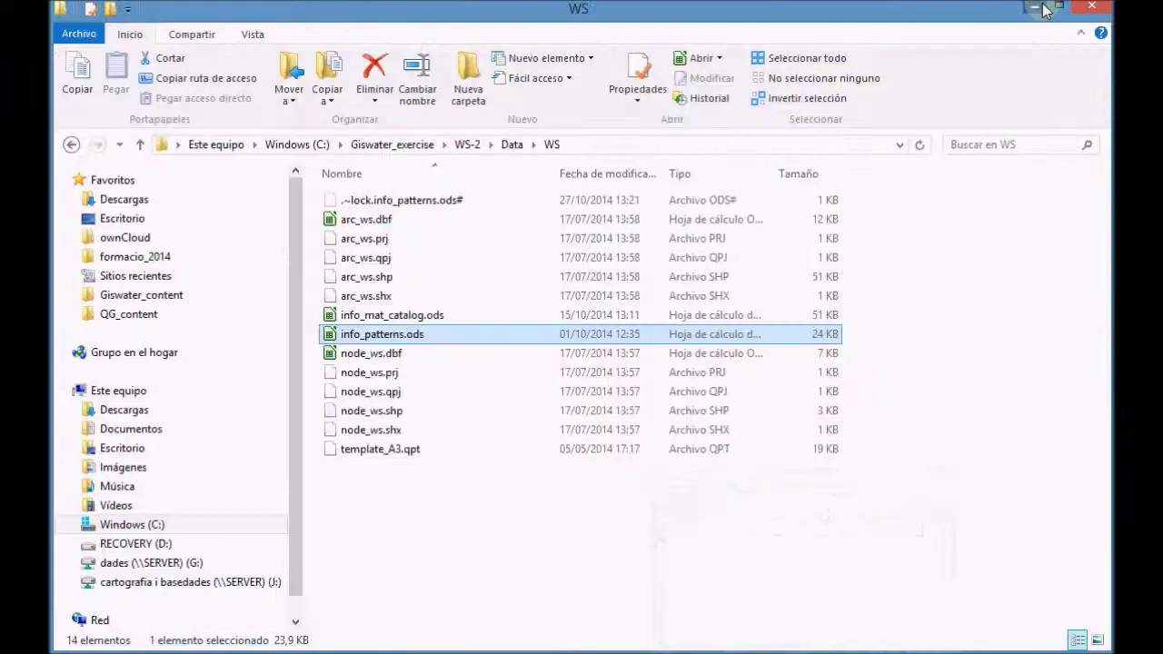
Minimize File Explorer and QGIS to reveal the Giswater EPANET window for project_EPANET.gsw
click(1041, 8)
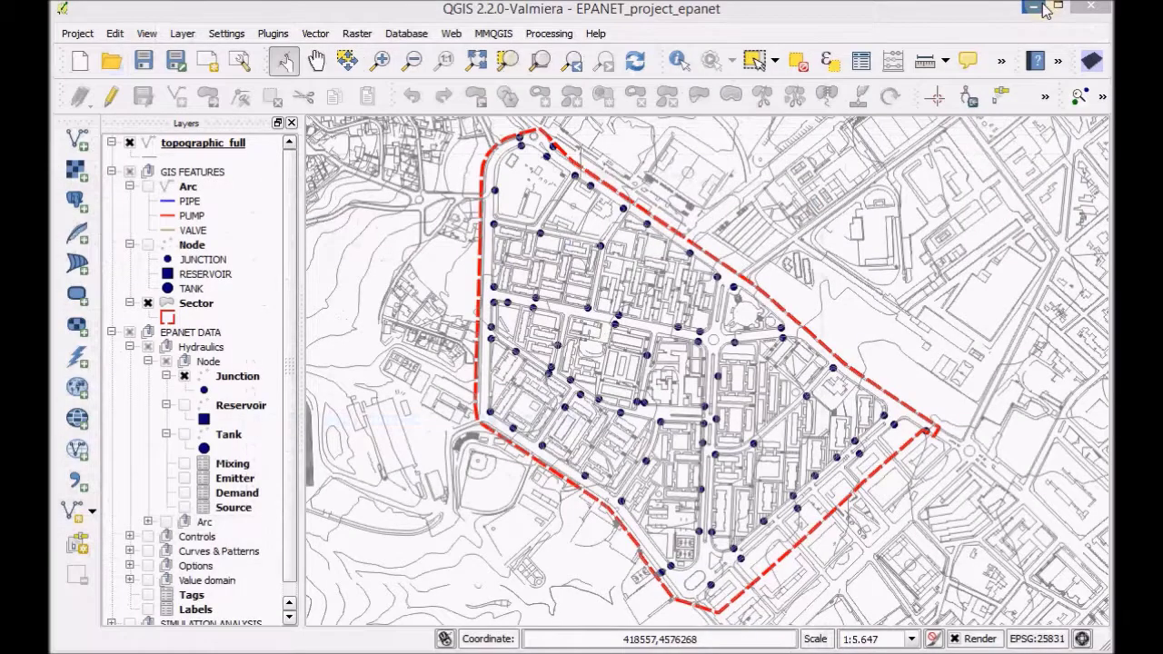
click(1042, 7)
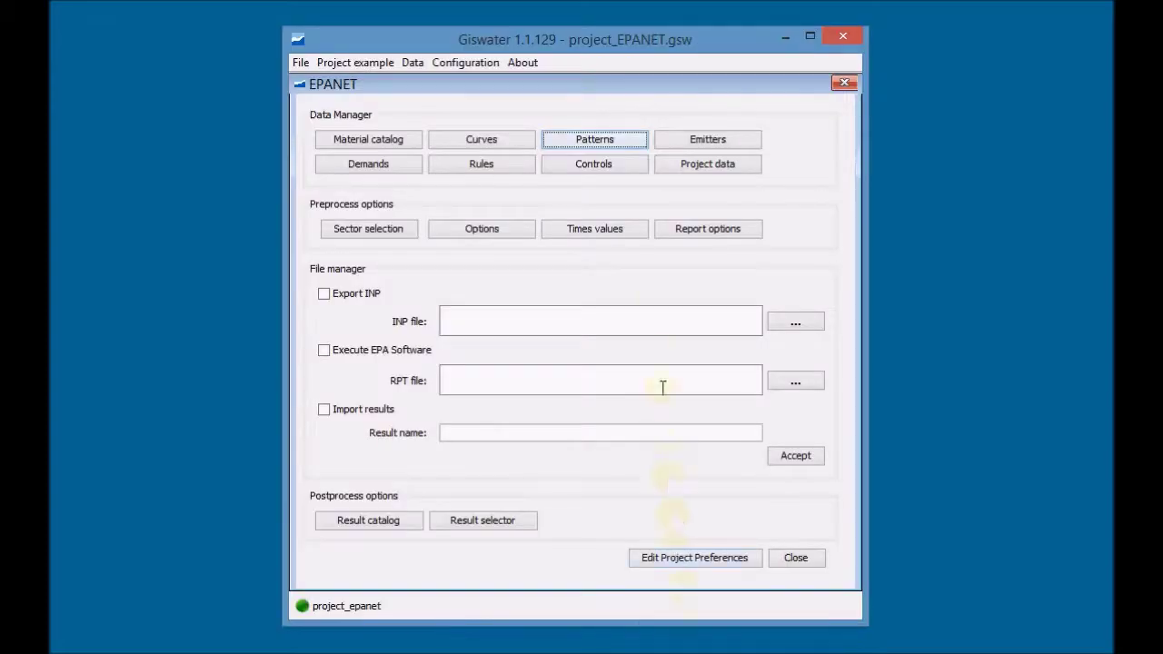
In the inp_patterns table, enter Id pattern_01 with factors 1–11 set to 1
click(617, 142)
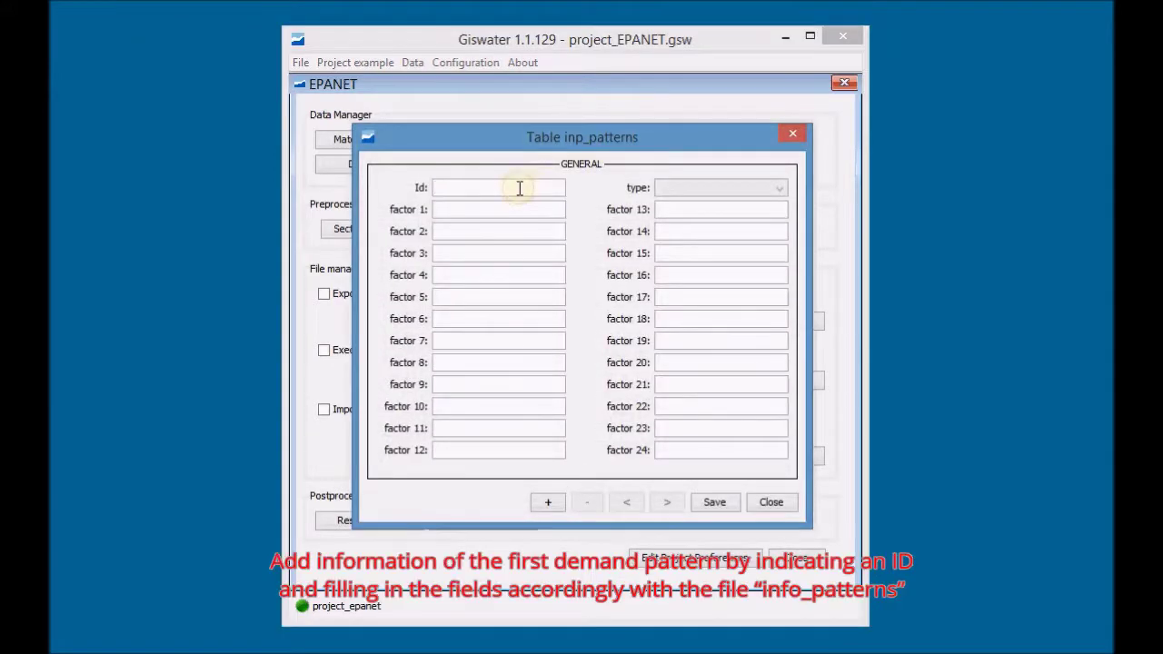
text(patter)
text(n)
text(_01)
text(1)
click(521, 227)
text(1)
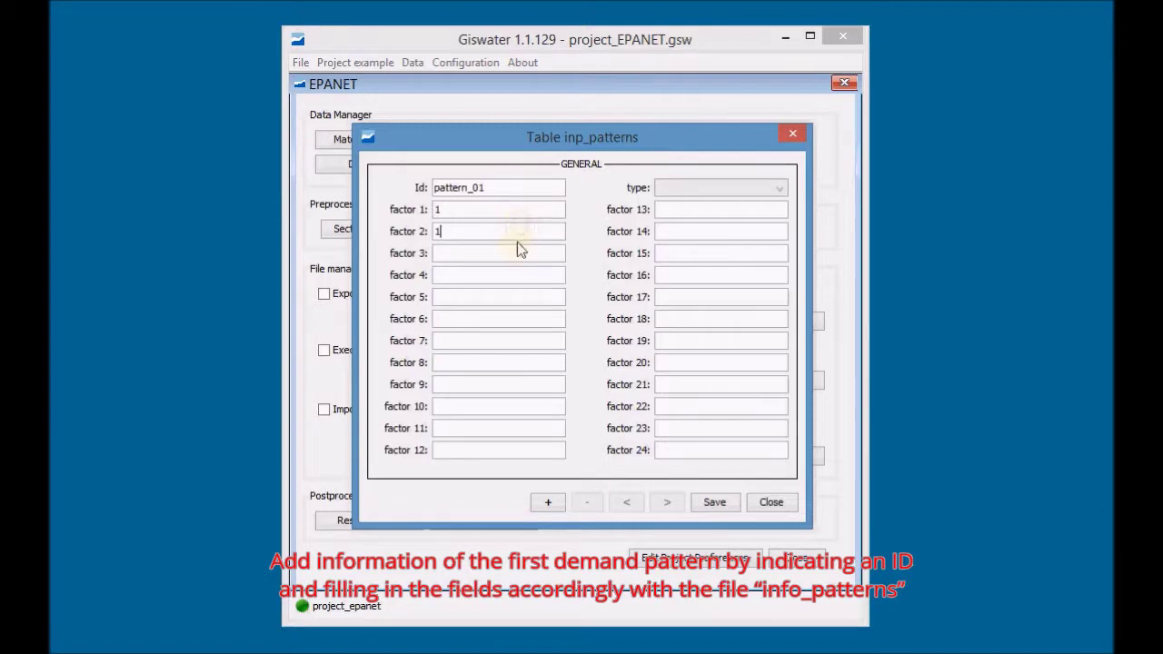
click(516, 251)
text(1)
click(515, 272)
text(1)
click(516, 297)
text(11)
click(514, 340)
text(1)
click(515, 362)
text(1)
click(518, 383)
text(1)
click(520, 406)
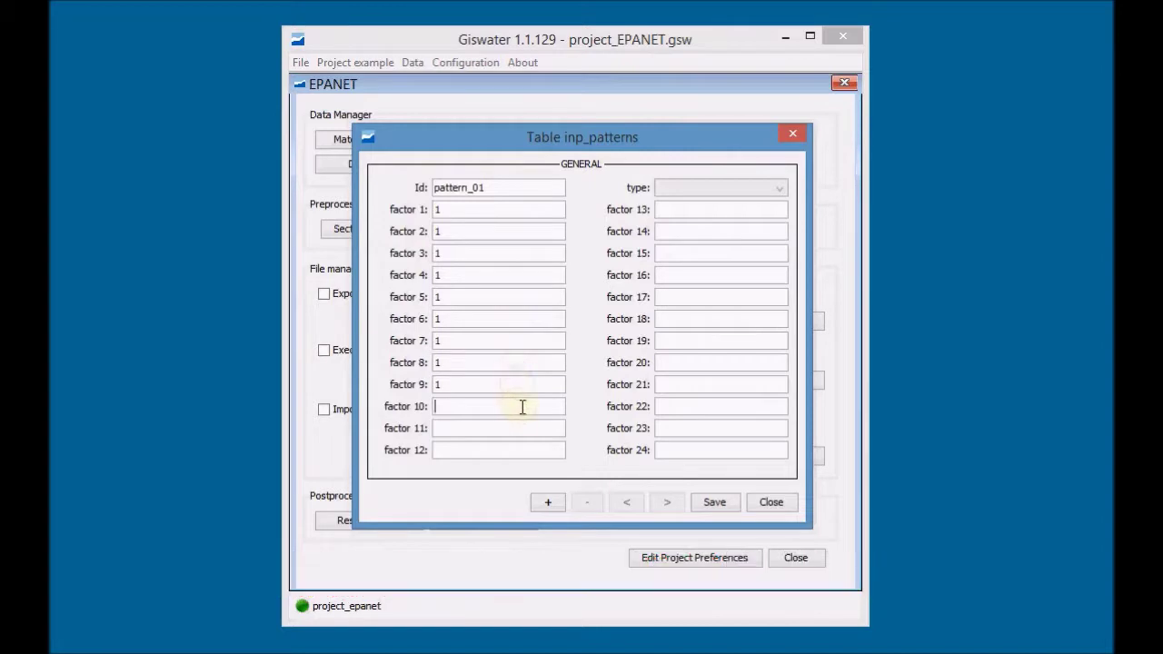
text(1)
click(521, 426)
text(11)
Set pattern_01 factors 12–24 to 1, save it, and start a new record
click(715, 210)
text(1)
click(719, 231)
text(1)
click(707, 248)
text(1)
click(701, 273)
text(1)
click(704, 299)
text(1)
click(709, 317)
text(1)
click(716, 338)
text(1)
click(717, 367)
text(1)
click(717, 380)
text(1)
click(715, 406)
text(1)
click(716, 428)
text(1)
click(715, 450)
text(1)
click(727, 505)
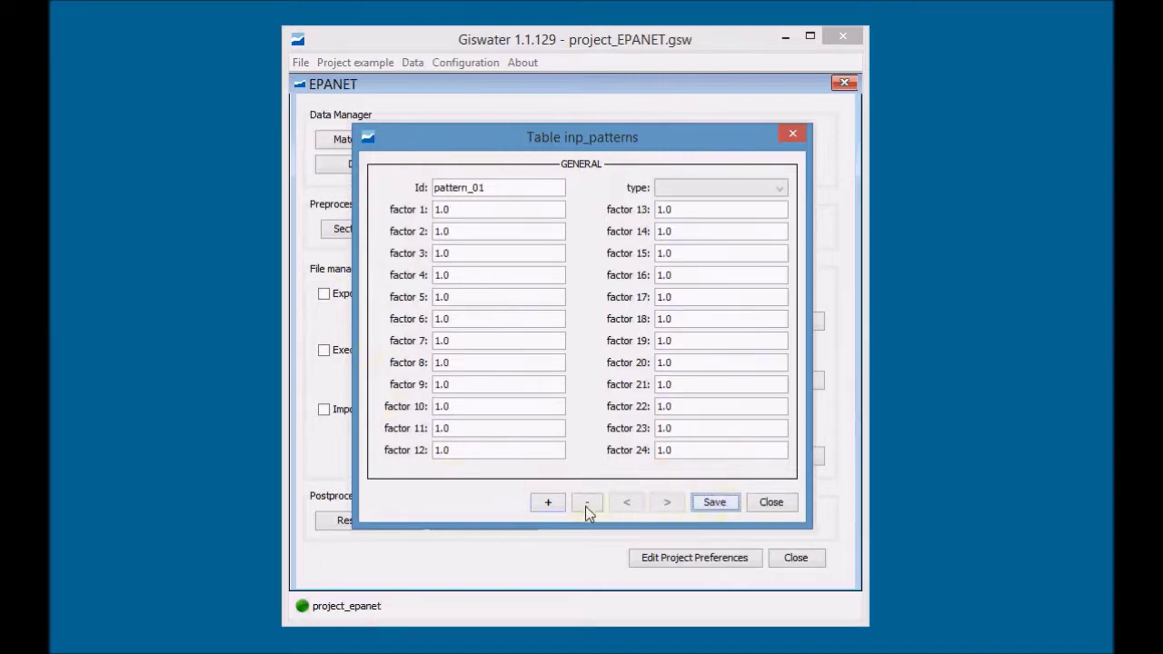
click(550, 502)
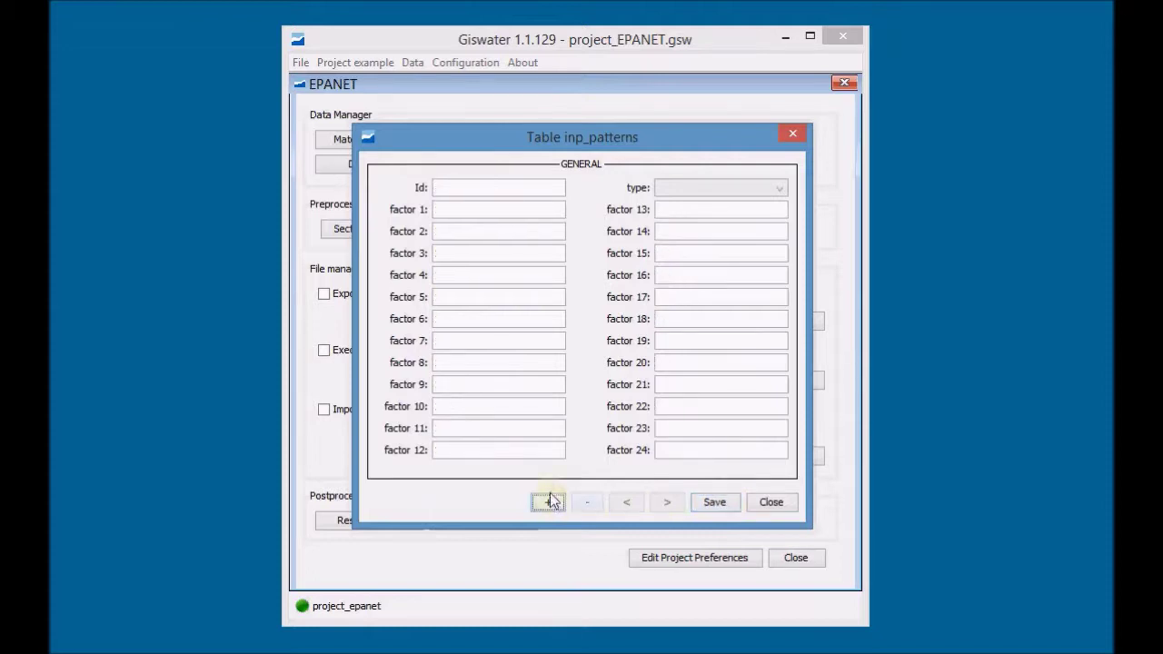
Enter Id pattern_02 with factors 1–6 as 0.2, 0.2, 0.25, 0.26, 0.3, 0.3
click(483, 182)
text(pattern)
text(_02)
text(0.2)
key(Tab)
text(0.2)
click(477, 256)
text(0.25)
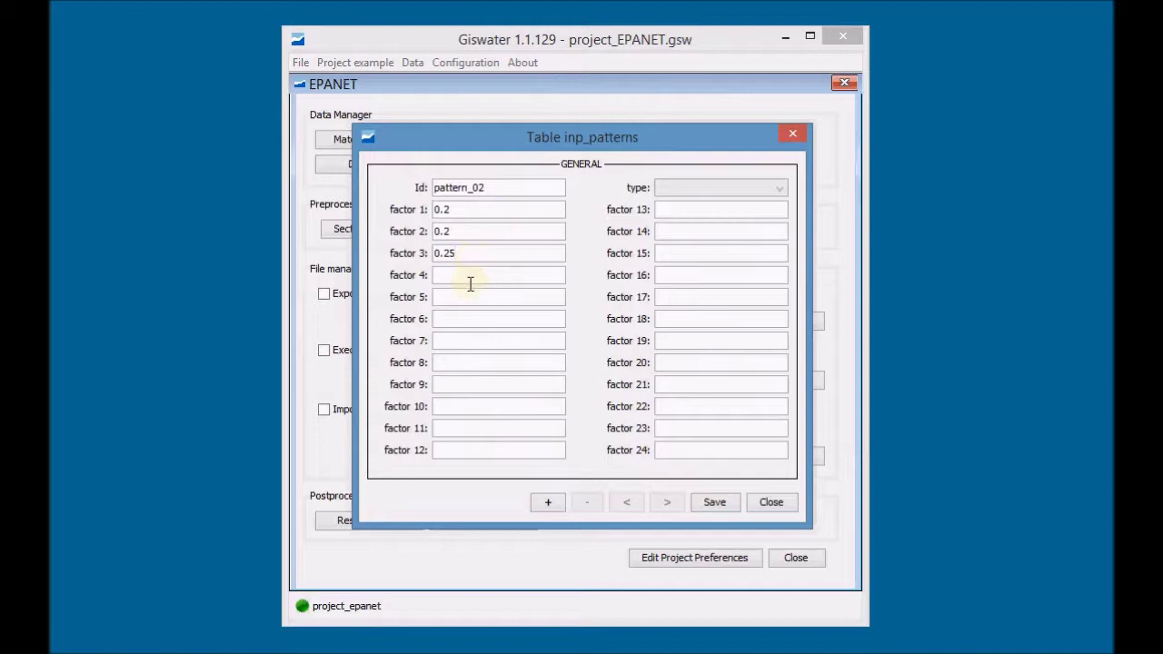
text(0.26)
click(470, 294)
text(0.3)
click(464, 316)
text(0.3)
Fill pattern_02 factors 7–14 with 0.8, 1, 1, 1.5, 1.8, 1.7, 1.2, 1
click(462, 334)
text(0.8)
click(461, 365)
text(1)
text(1)
text(1.5)
click(438, 428)
text(1.81.7)
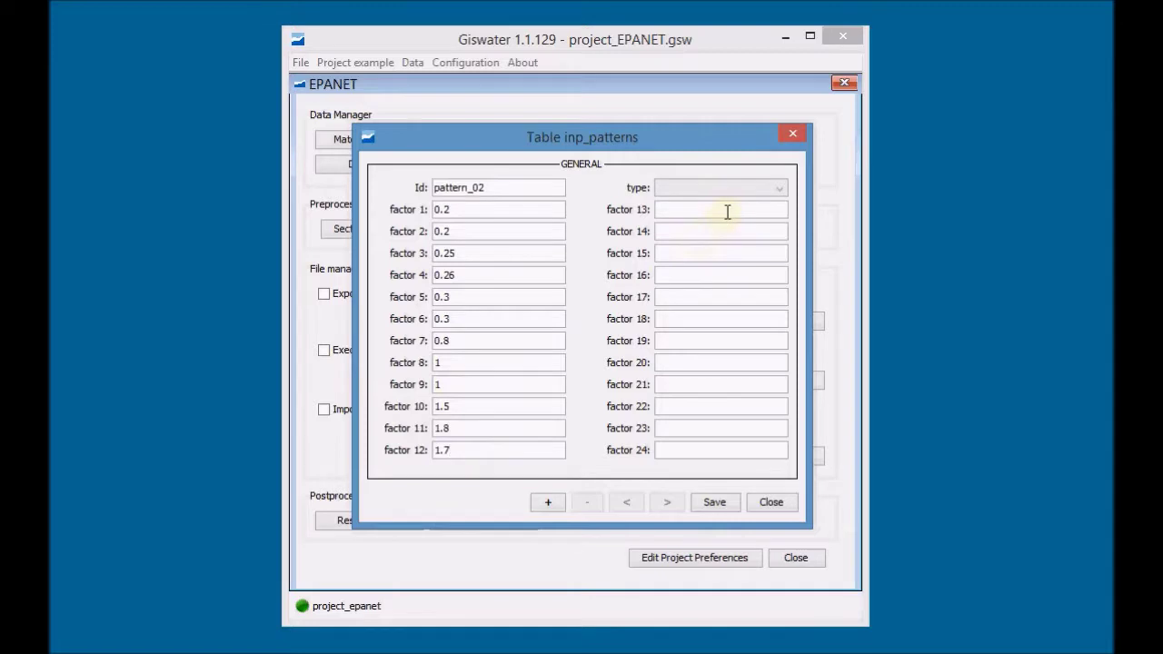
text(1.2)
click(727, 232)
text(1)
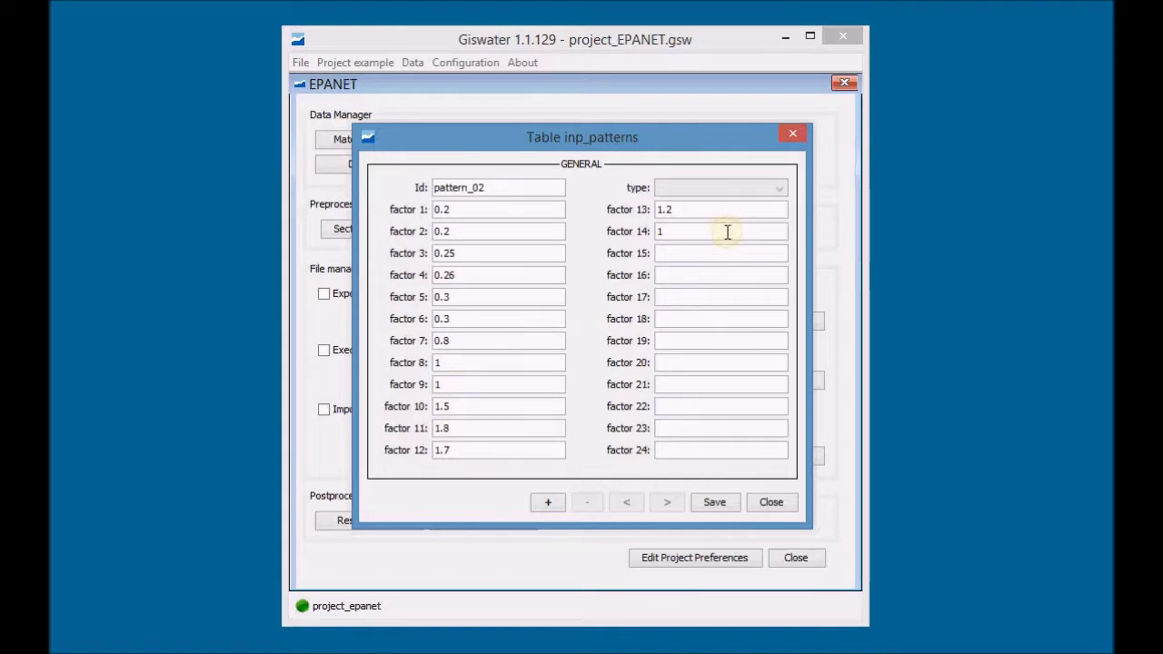
Fill pattern_02 factors 15–20 with 0.7, 0.6, 0.6, 0.5, 0.8, 0.9
click(721, 254)
text(0.7)
click(724, 276)
text(0.6)
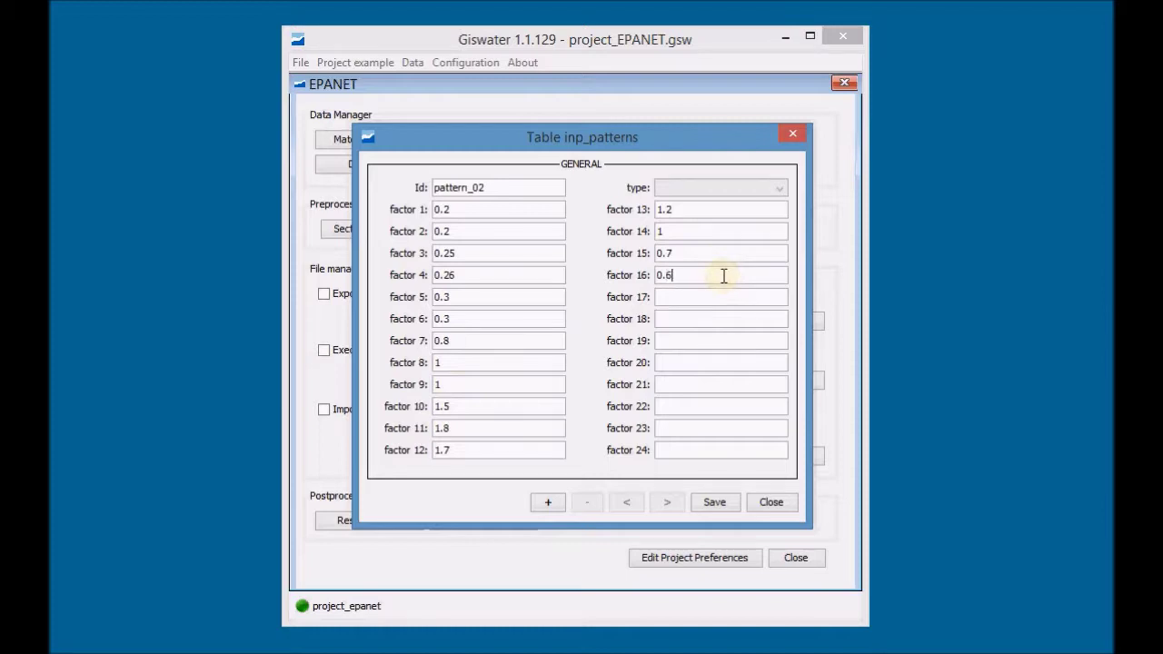
click(724, 299)
text(0.6)
click(720, 318)
text(0.5)
click(715, 339)
text(0.8)
click(706, 360)
text(0.9)
Set factors 21–24 to 1, 1, 0.5, 0.4, save pattern_02, and start a new record
click(712, 382)
text(1)
click(713, 405)
text(1)
click(708, 426)
text(0.5)
click(707, 450)
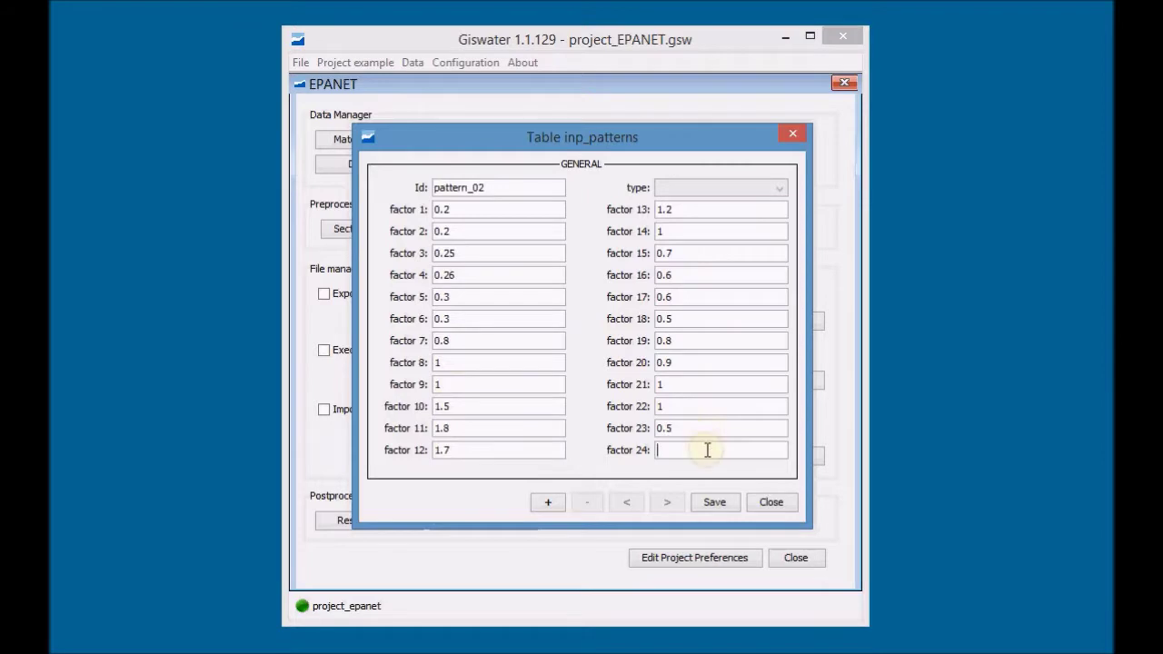
text(0.4)
click(713, 505)
click(547, 503)
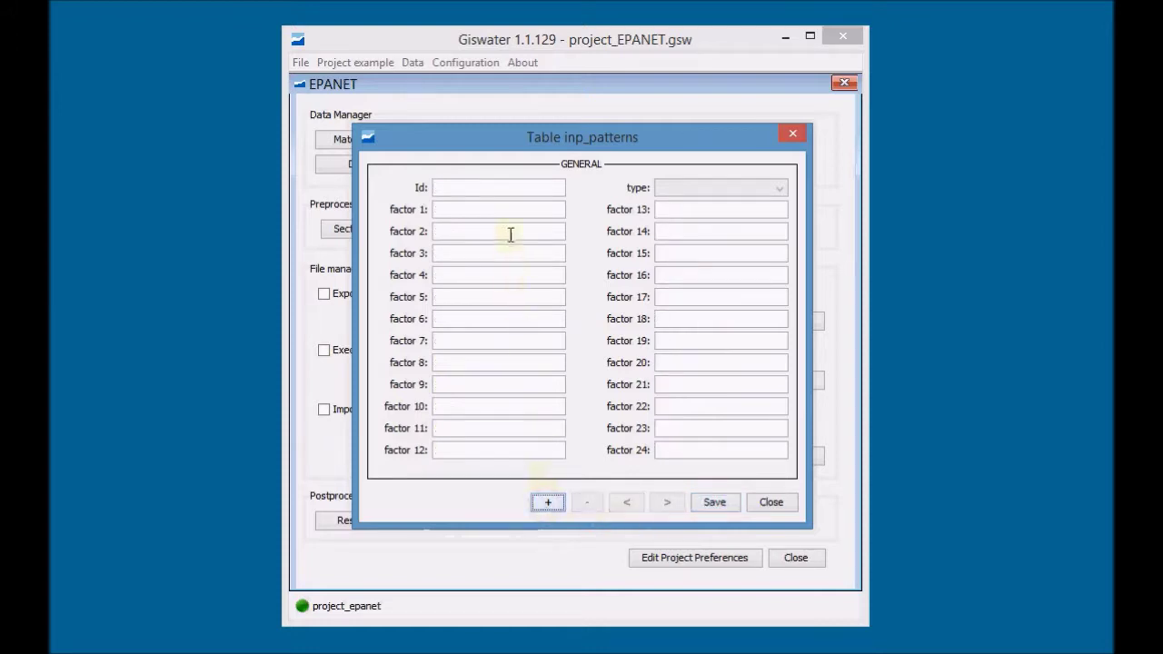
Enter Id pattern_03 with its first-column factors (1–11 onward) set to 0
click(496, 188)
text(pattern_03)
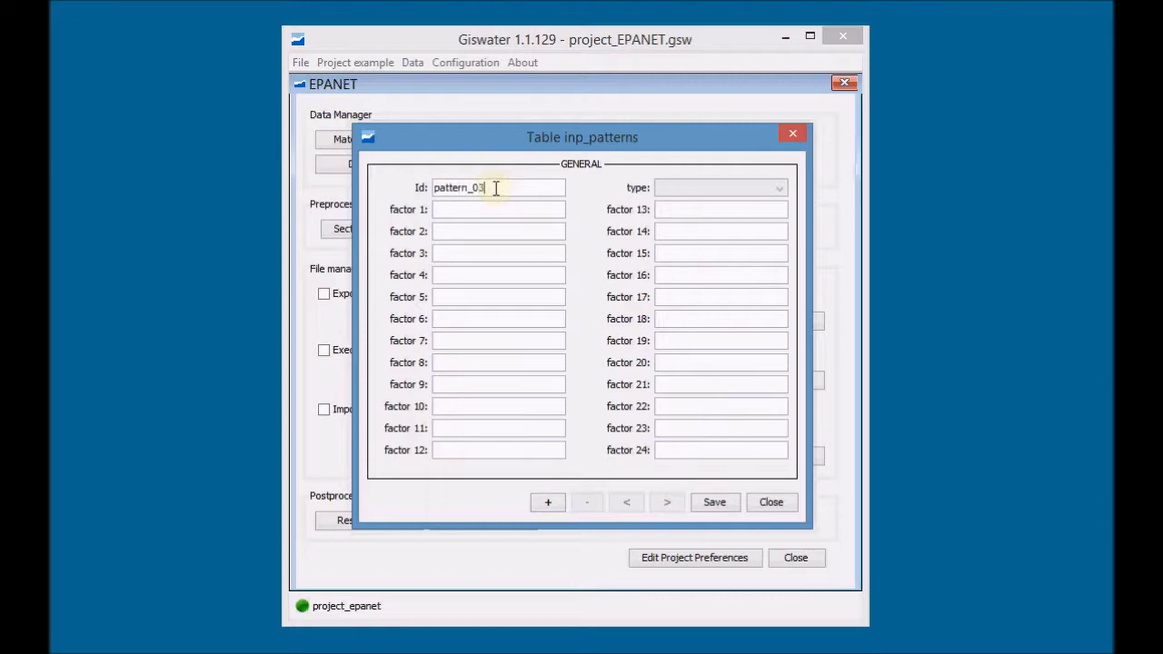
text(0)
click(492, 230)
text(0)
click(492, 252)
text(0)
click(490, 271)
text(0)
click(490, 296)
text(0)
click(495, 319)
text(0)
click(491, 341)
text(0)
click(496, 363)
text(0)
click(494, 387)
text(0)
click(494, 405)
text(0)
click(499, 428)
text(00)
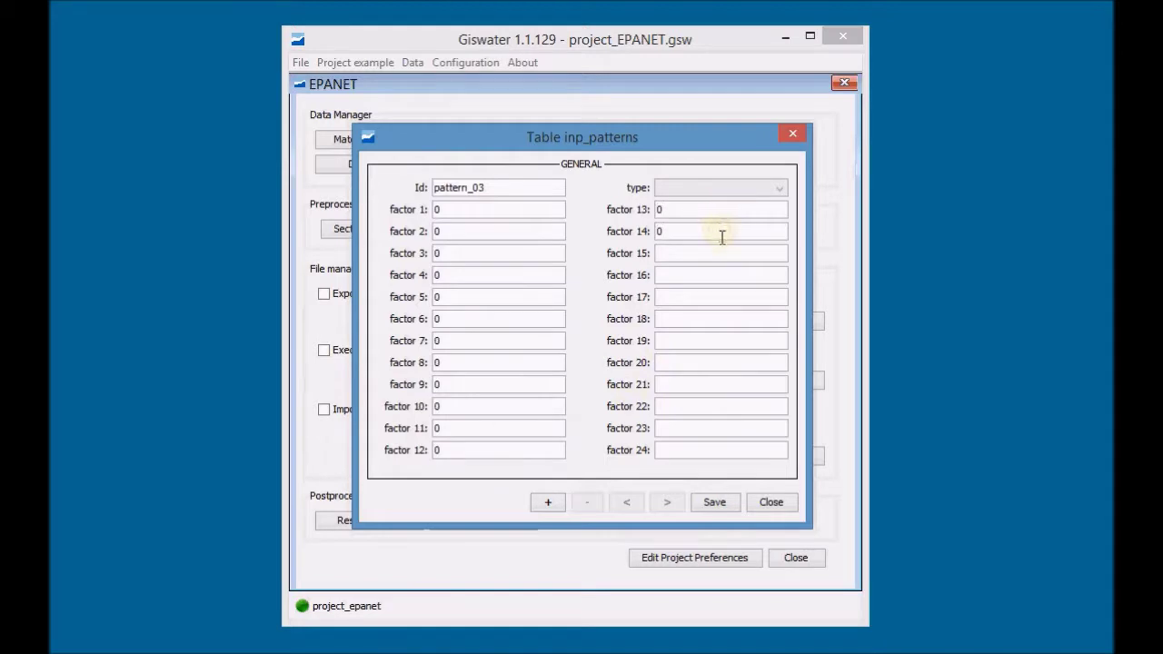
Set the remaining pattern_03 factors through 24 to 0, save, and close inp_patterns
click(721, 271)
click(718, 339)
text(0)
click(719, 383)
click(720, 405)
text(0)
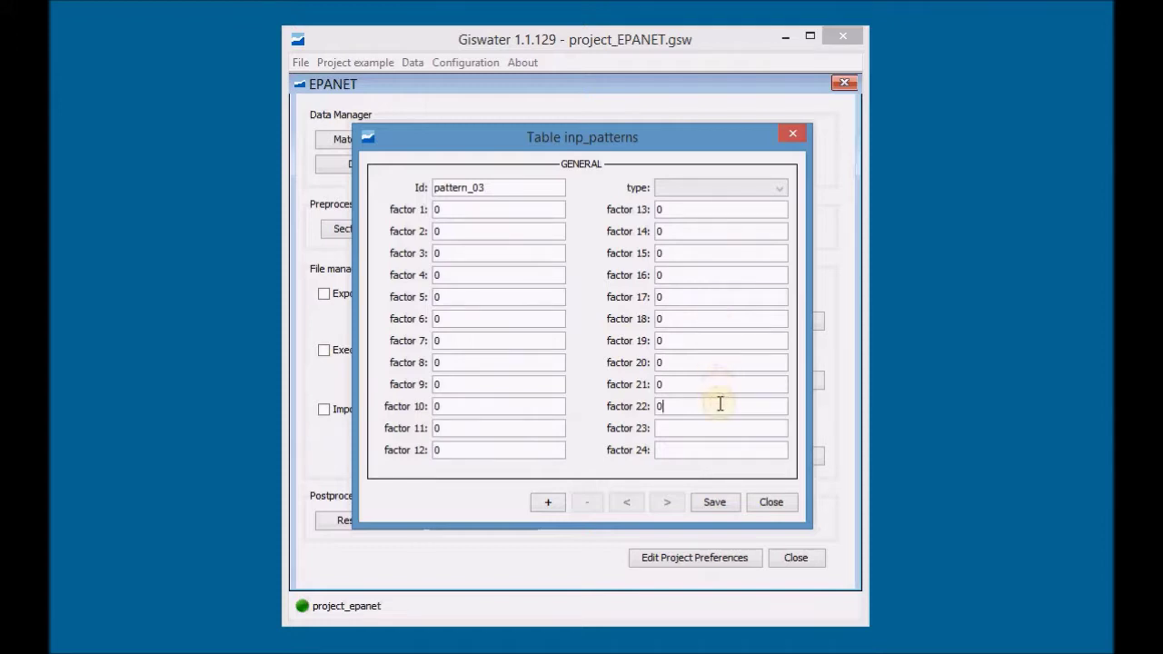
click(719, 427)
text(0)
click(719, 451)
text(0)
click(713, 502)
click(768, 506)
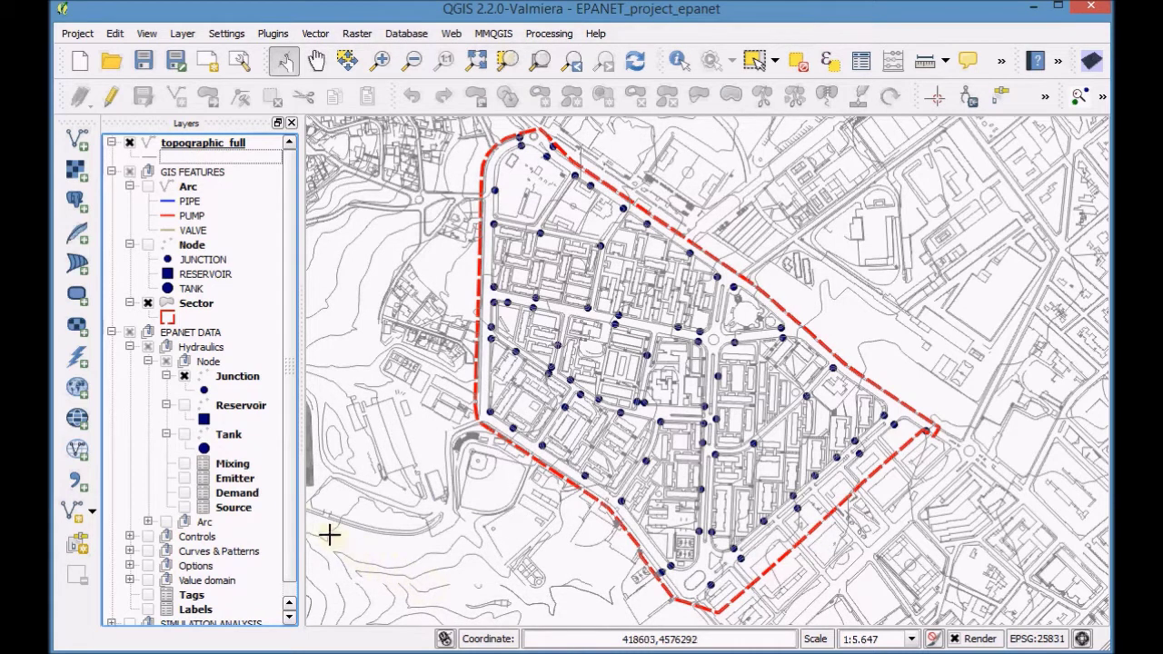
Check the Patterns attribute table under Curves & Patterns shows pattern_01–03, then close it
scroll(289, 559, down, 1)
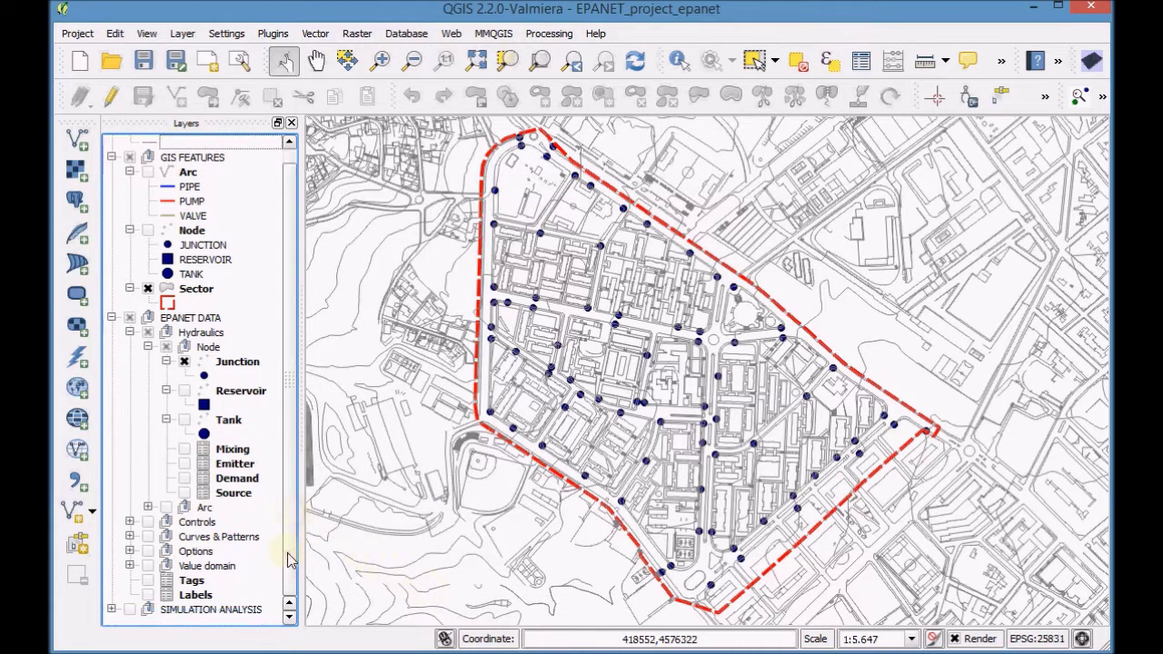
click(130, 537)
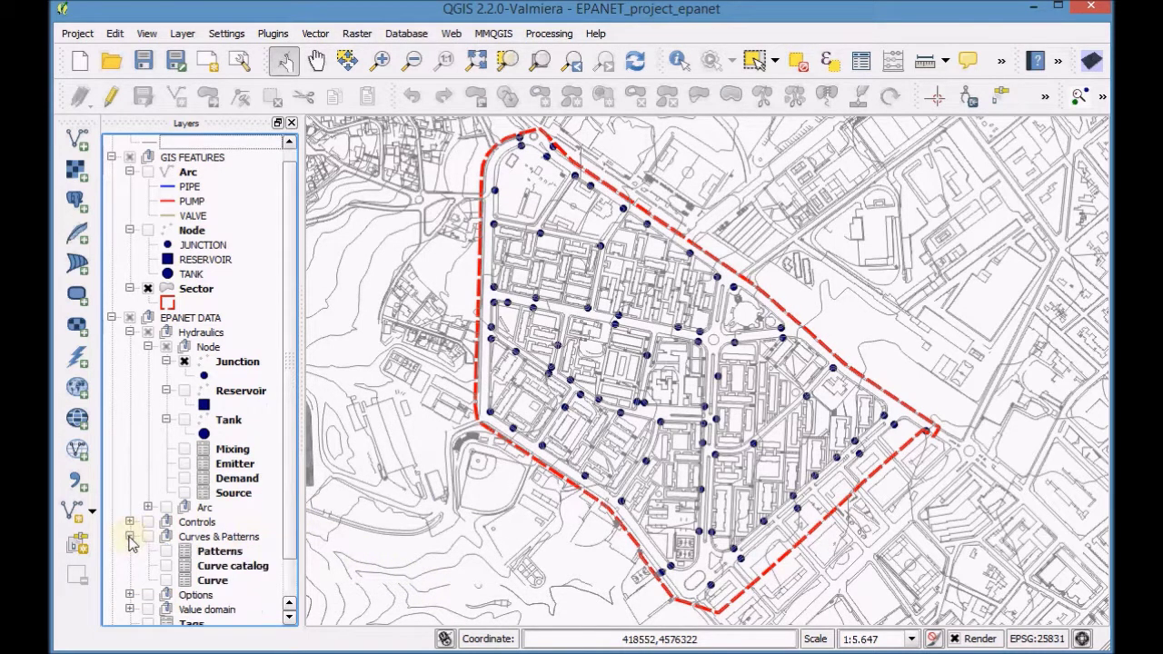
click(218, 552)
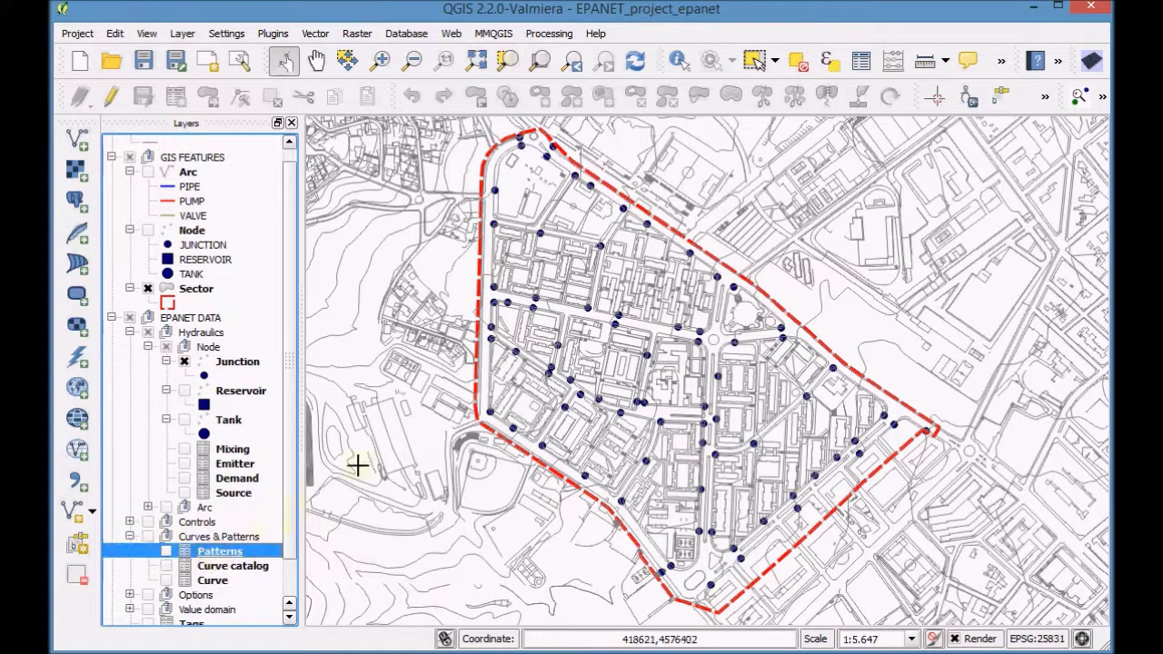
click(862, 62)
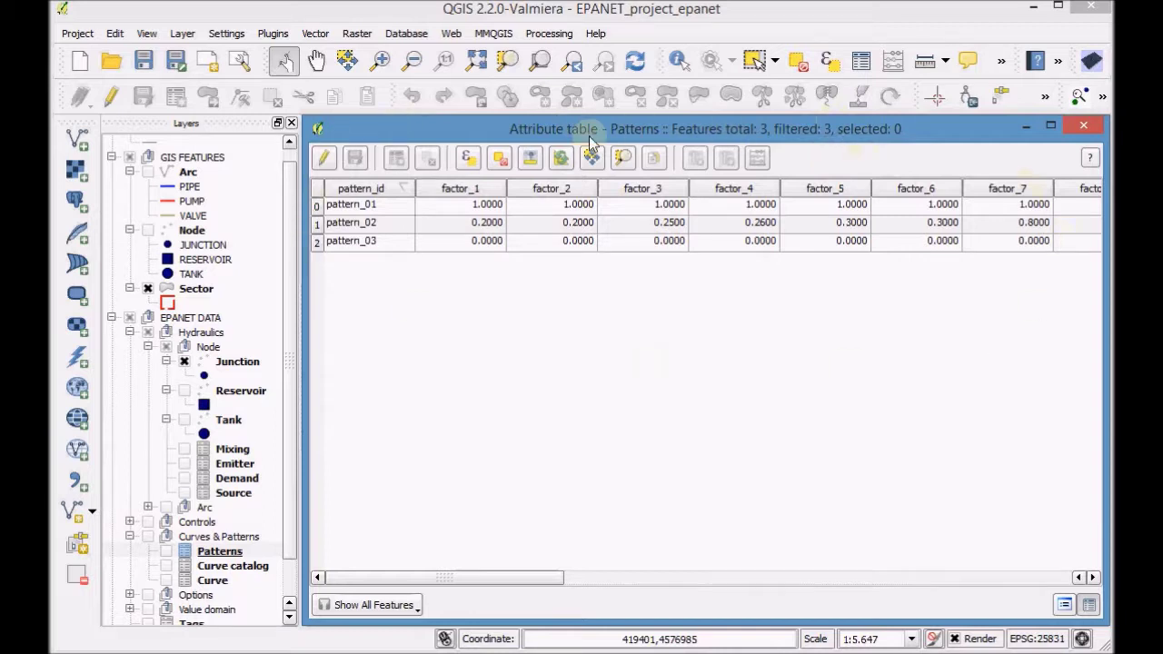
mouse_move(390, 578)
mouse_down()
mouse_move(911, 583)
mouse_move(374, 577)
mouse_up()
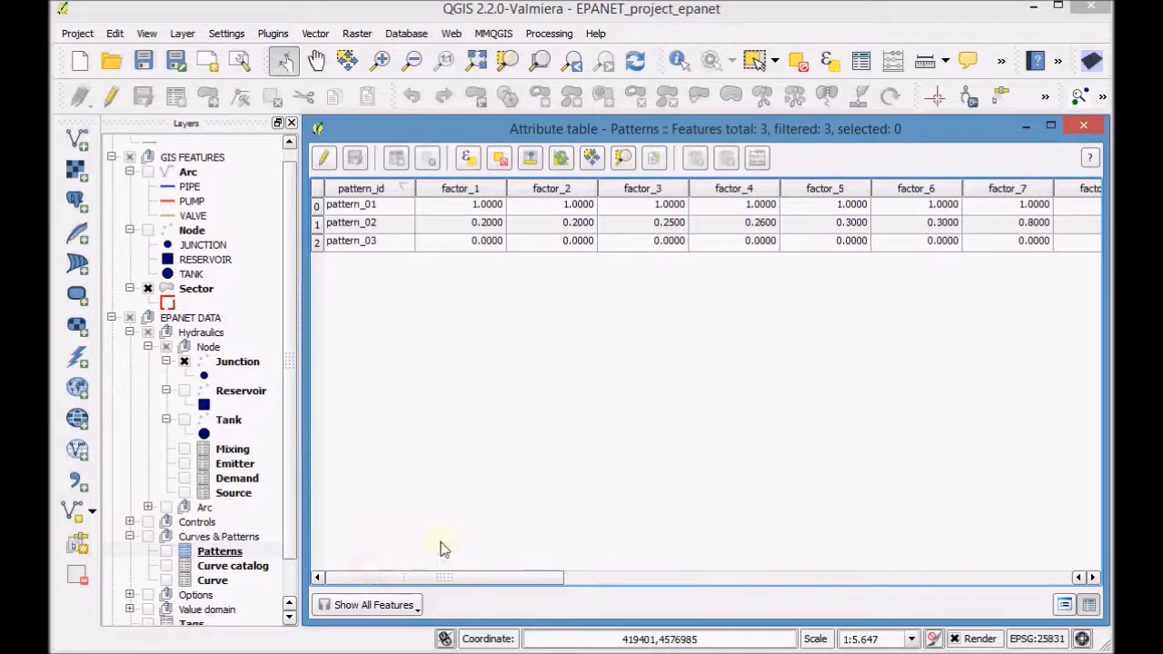
click(1084, 128)
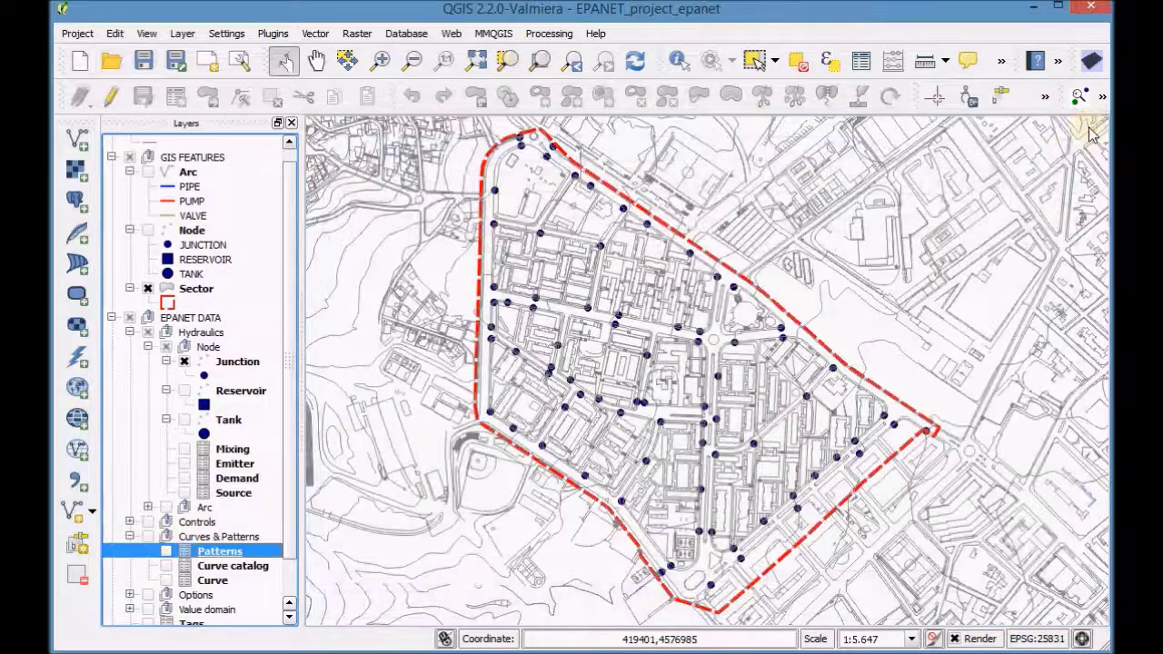